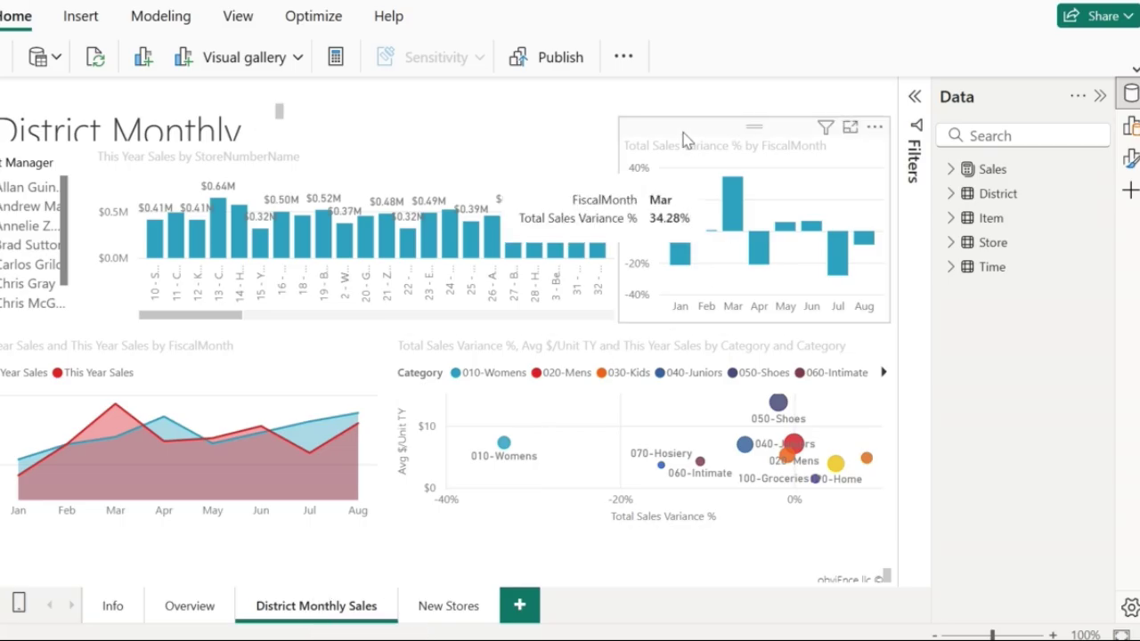
# - Filter the Total Sales Variance % by FiscalMonth chart by City, choosing Abingdon, MD and Akron, OH
pyautogui.click(738, 178)
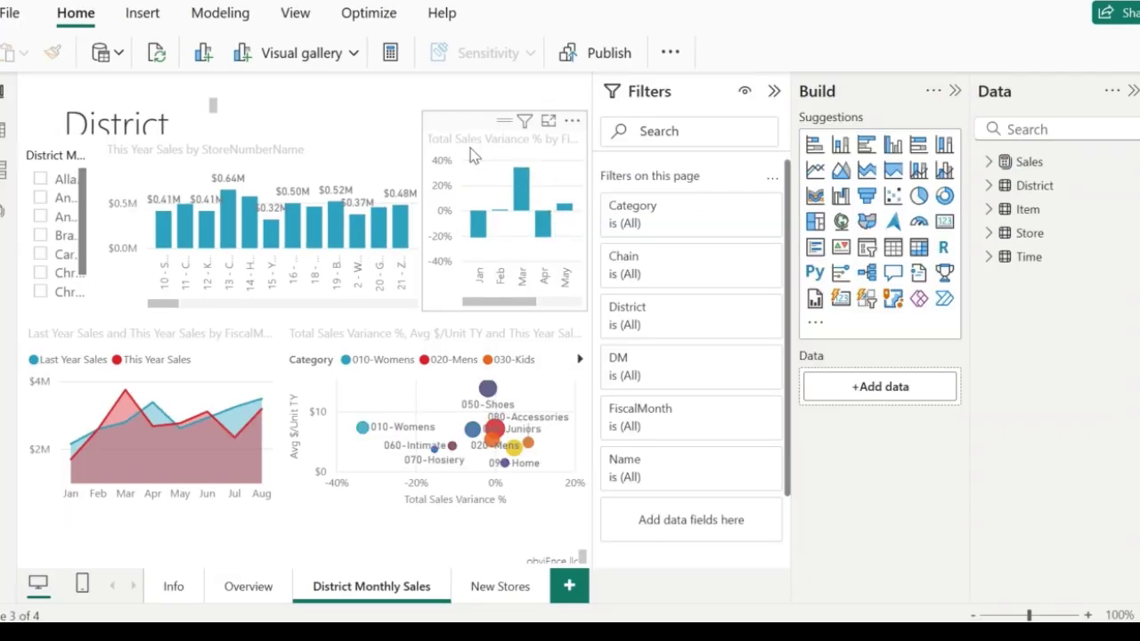
pyautogui.click(472, 155)
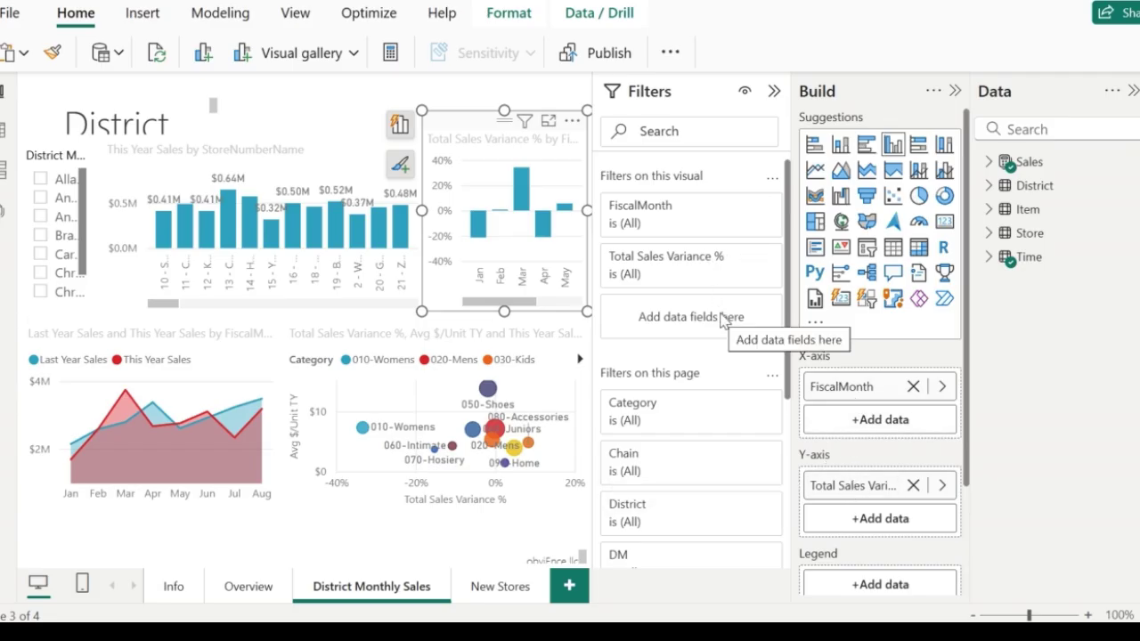
pyautogui.click(913, 385)
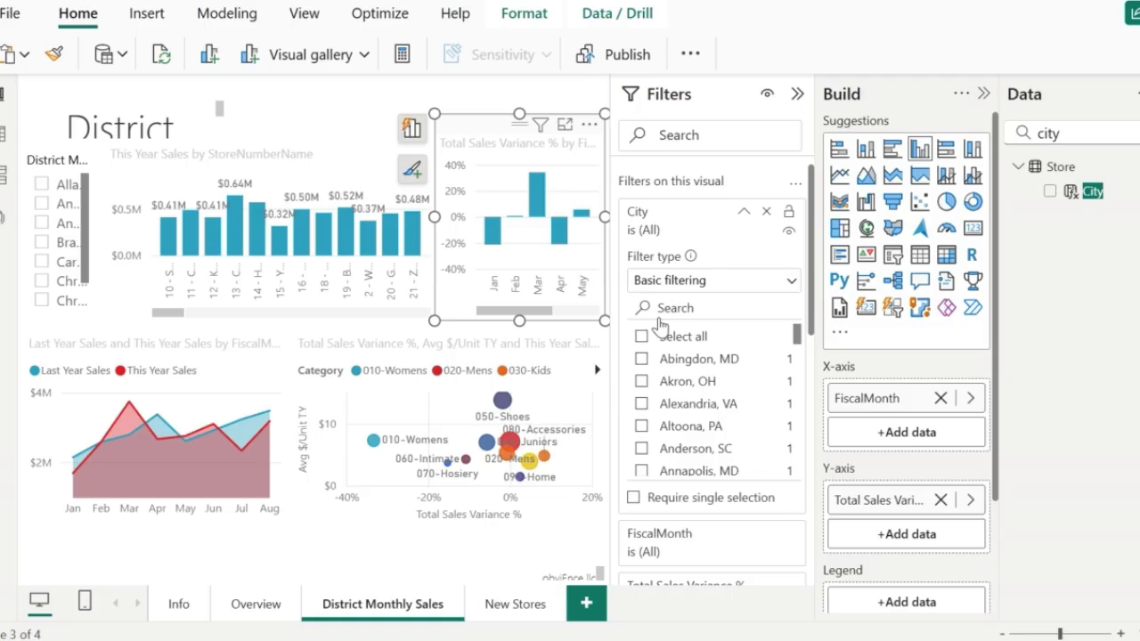
pyautogui.click(642, 359)
pyautogui.click(641, 381)
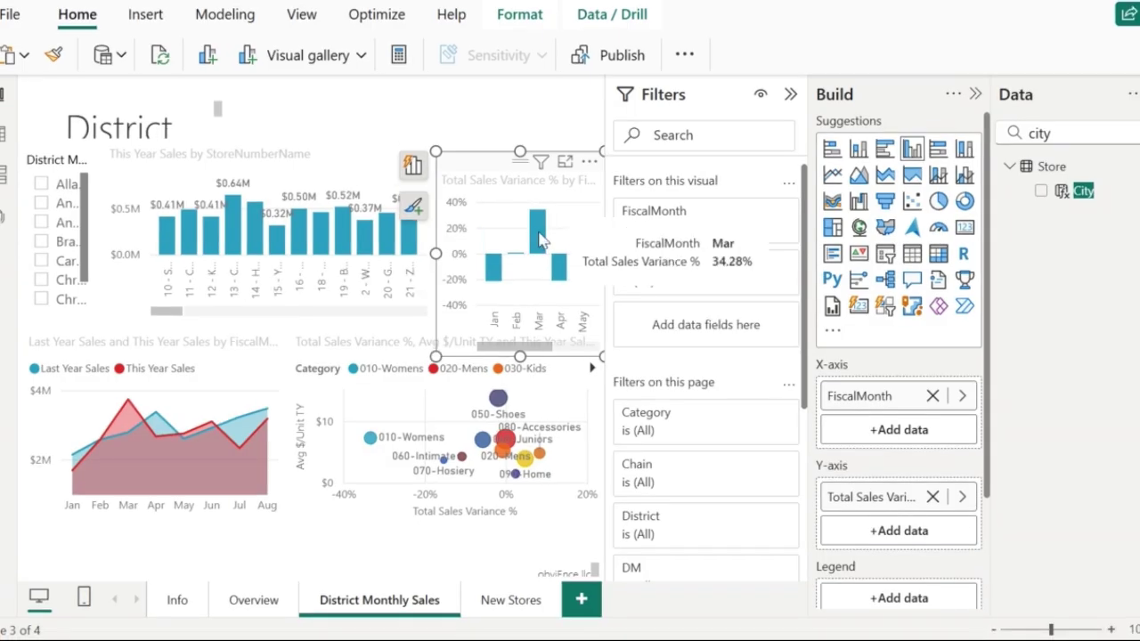
# - Include only the Mar and Apr columns in the Total Sales Variance % by FiscalMonth chart
pyautogui.click(540, 238)
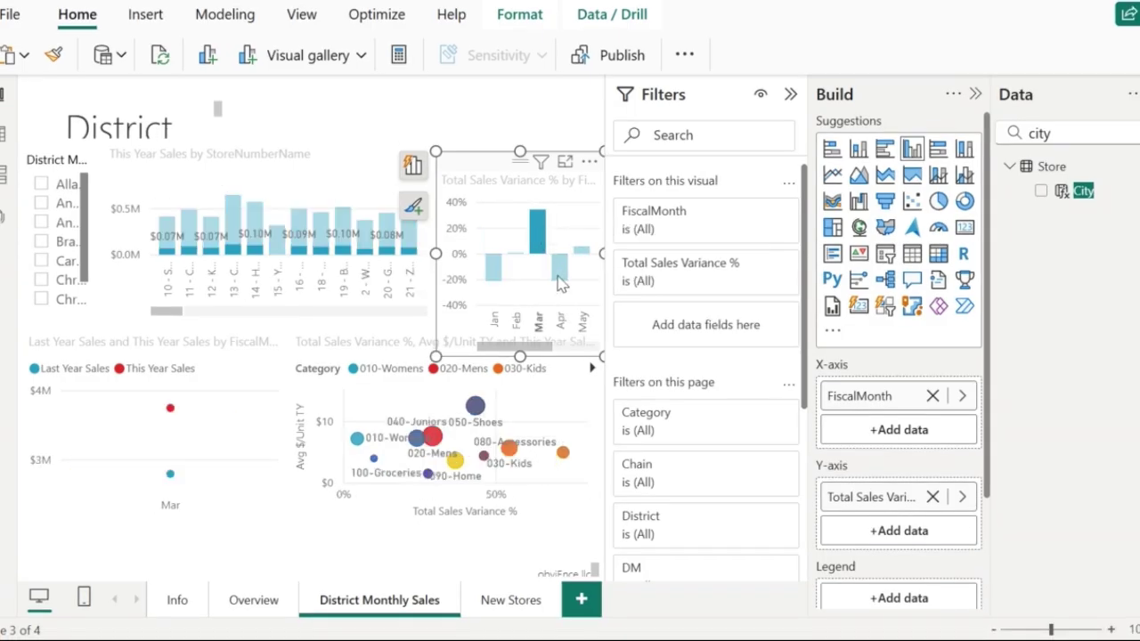
pyautogui.keyDown('ctrl'); pyautogui.click(559, 267); pyautogui.keyUp('ctrl')
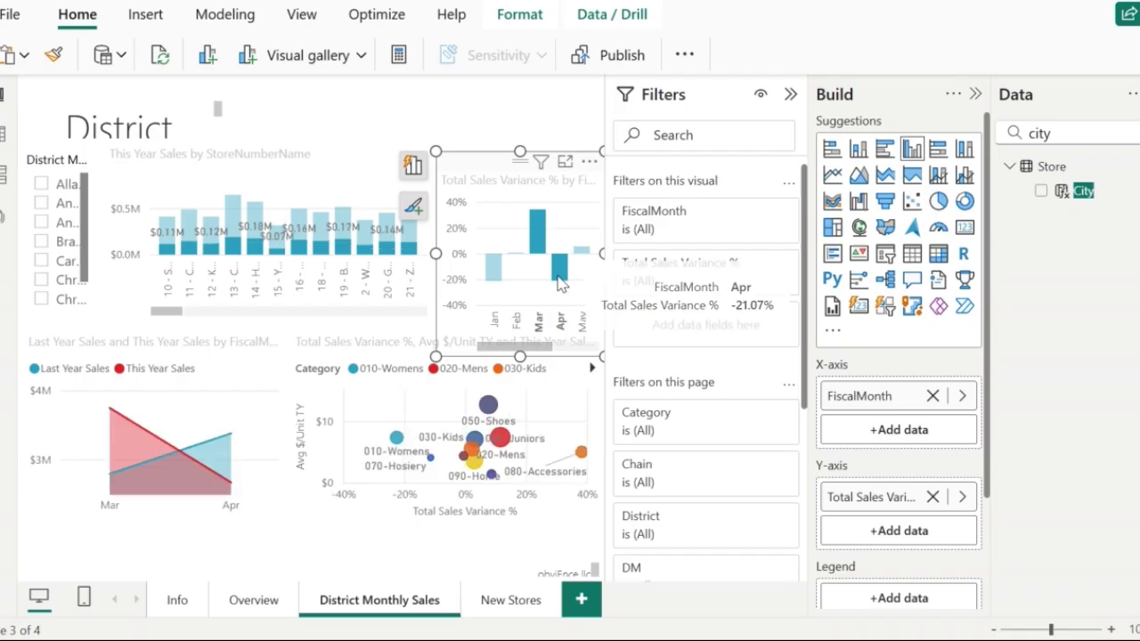
pyautogui.rightClick(559, 284)
pyautogui.moveTo(559, 284)
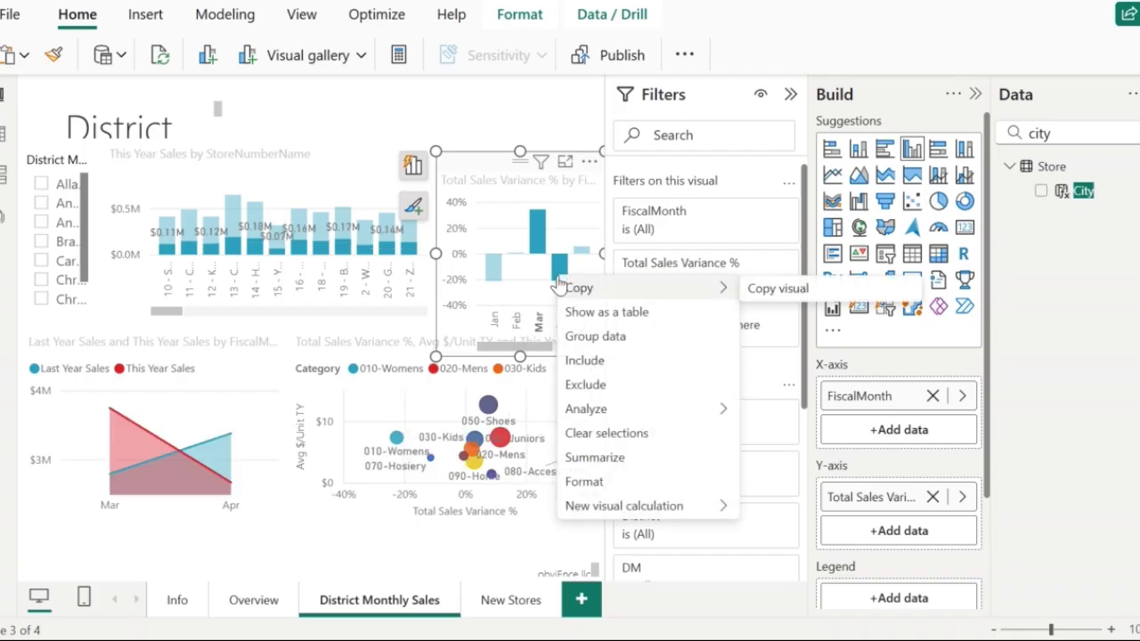
pyautogui.click(615, 371)
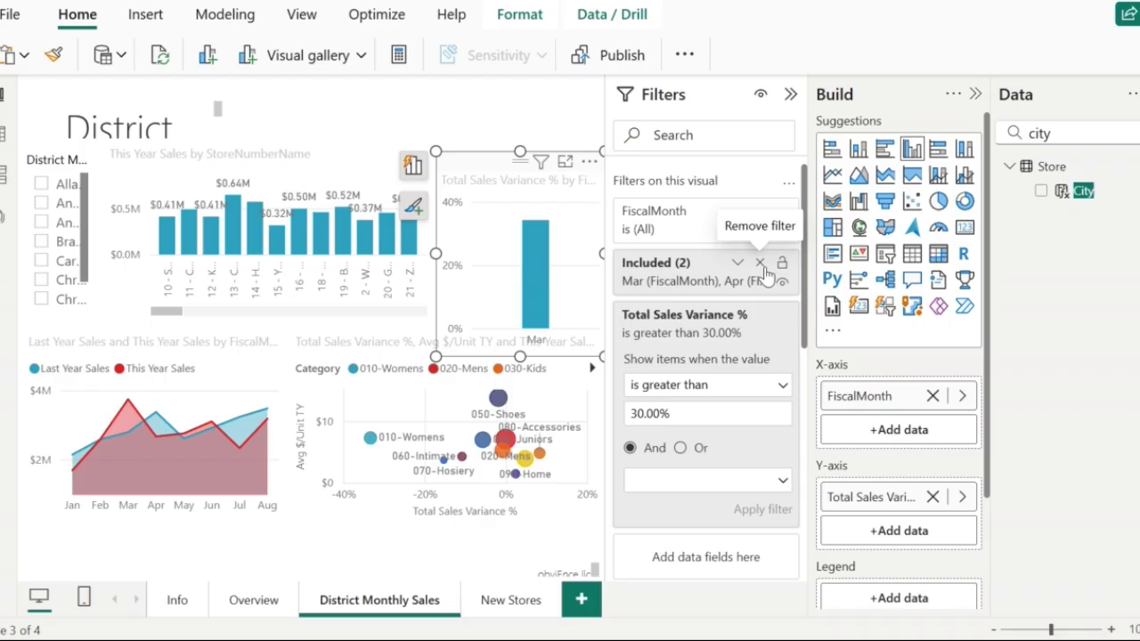
# - Remove the Included filter from the variance chart and clear its Total Sales Variance % filter
pyautogui.click(760, 264)
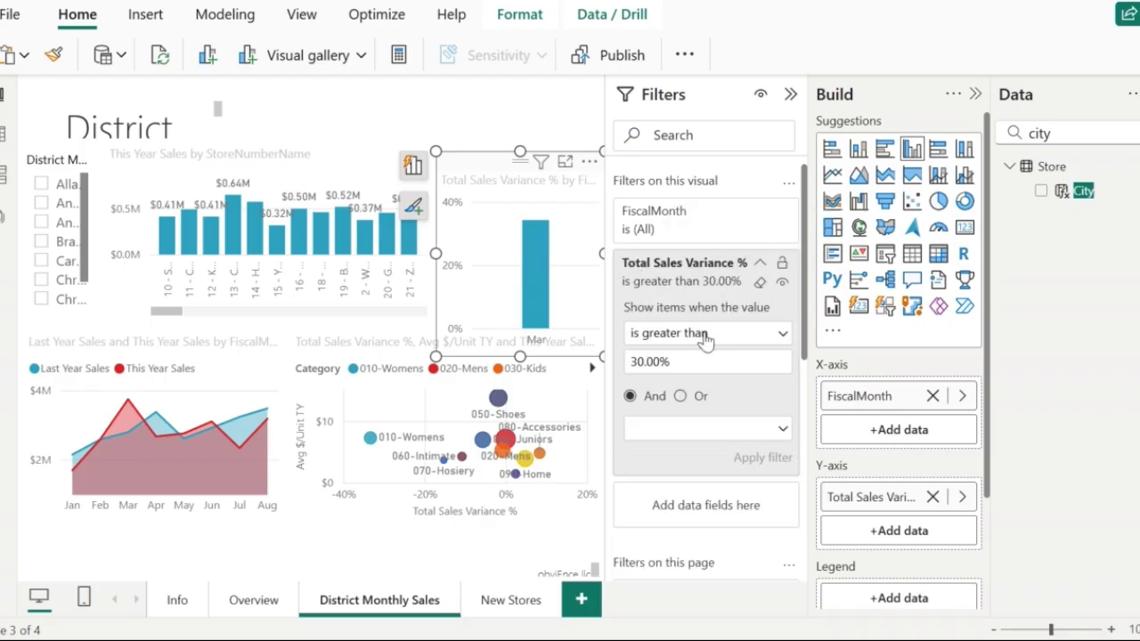
pyautogui.click(759, 282)
# - Exclude the Jan, Mar and May columns from the Total Sales Variance % by FiscalMonth chart
pyautogui.click(495, 271)
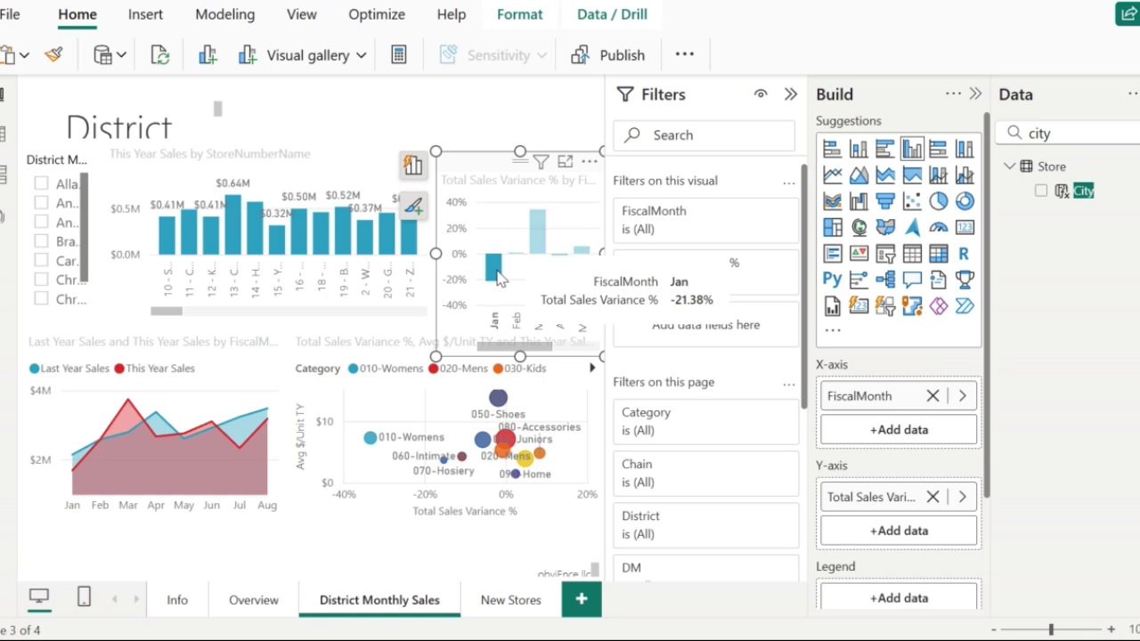
pyautogui.keyDown('ctrl'); pyautogui.click(538, 234); pyautogui.keyUp('ctrl')
pyautogui.rightClick(585, 249)
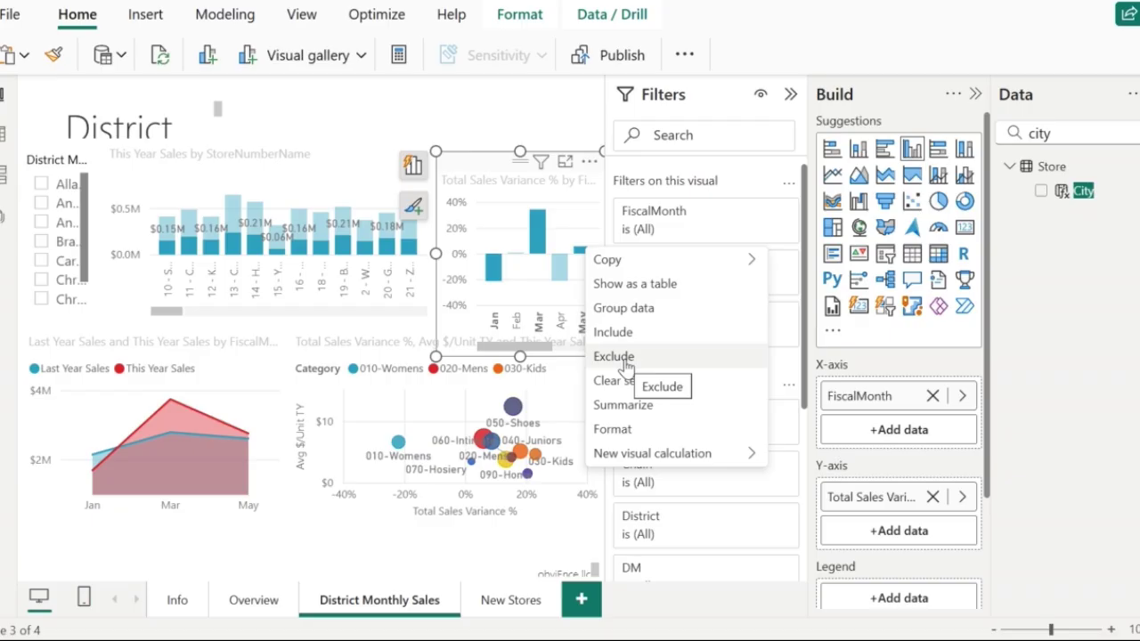
pyautogui.click(623, 358)
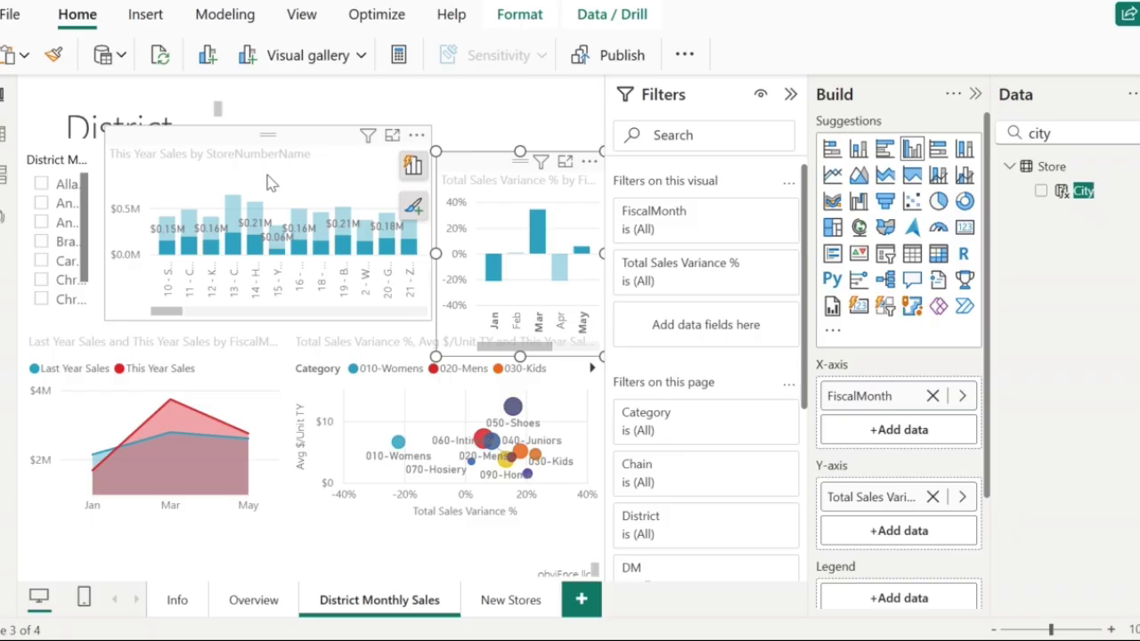
# - Add District above StoreNumberName on the X-axis of the This Year Sales chart and turn on drill-down mode
pyautogui.click(272, 182)
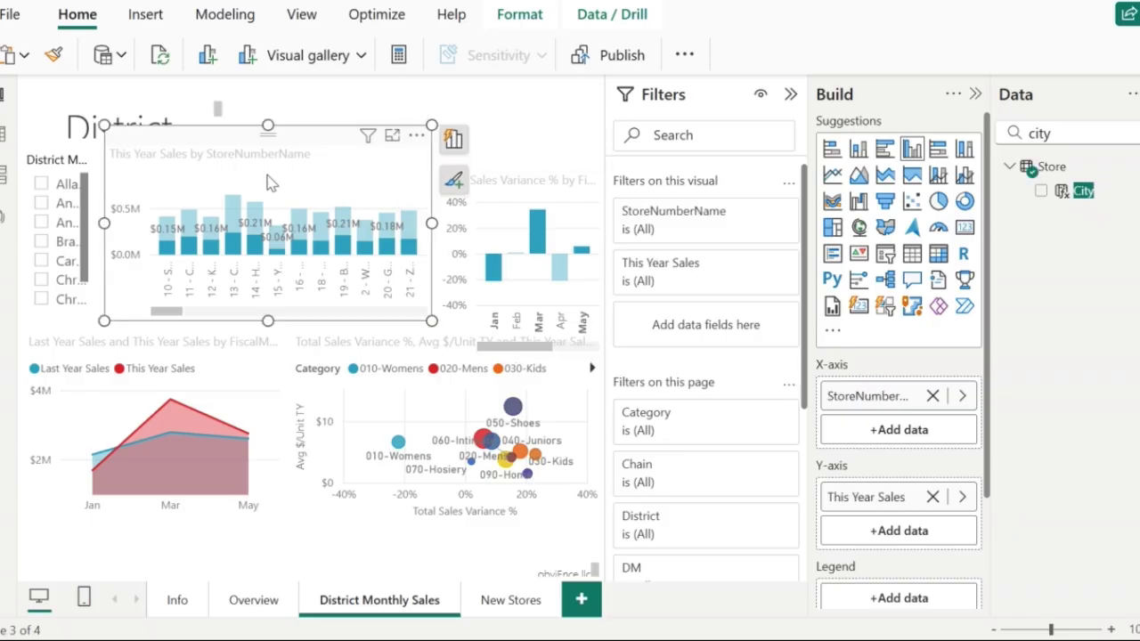
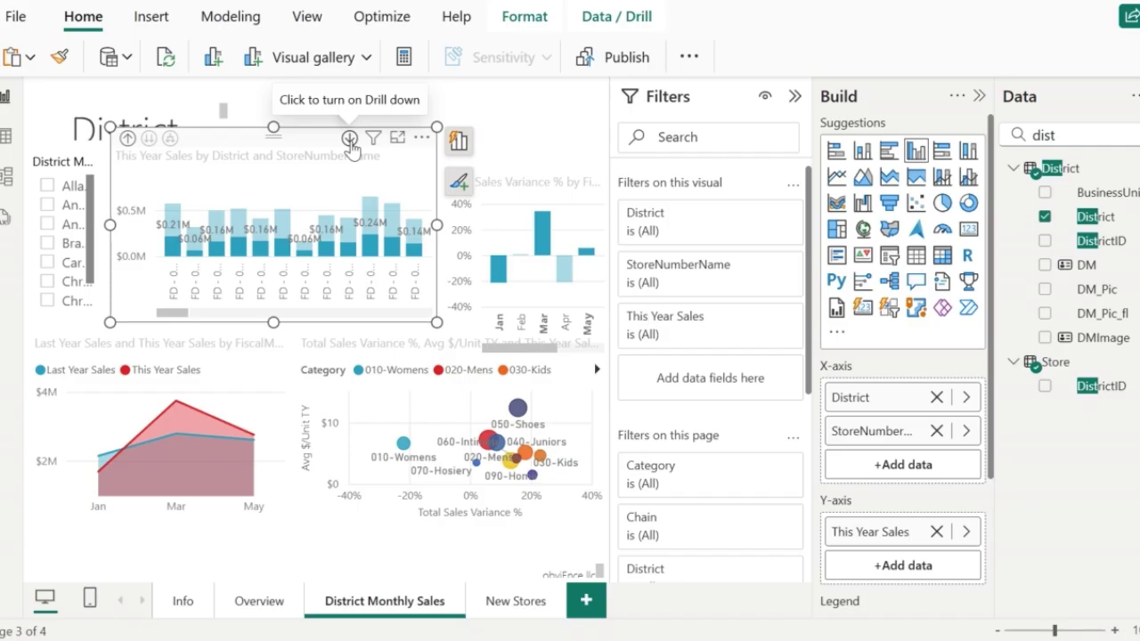
pyautogui.click(350, 140)
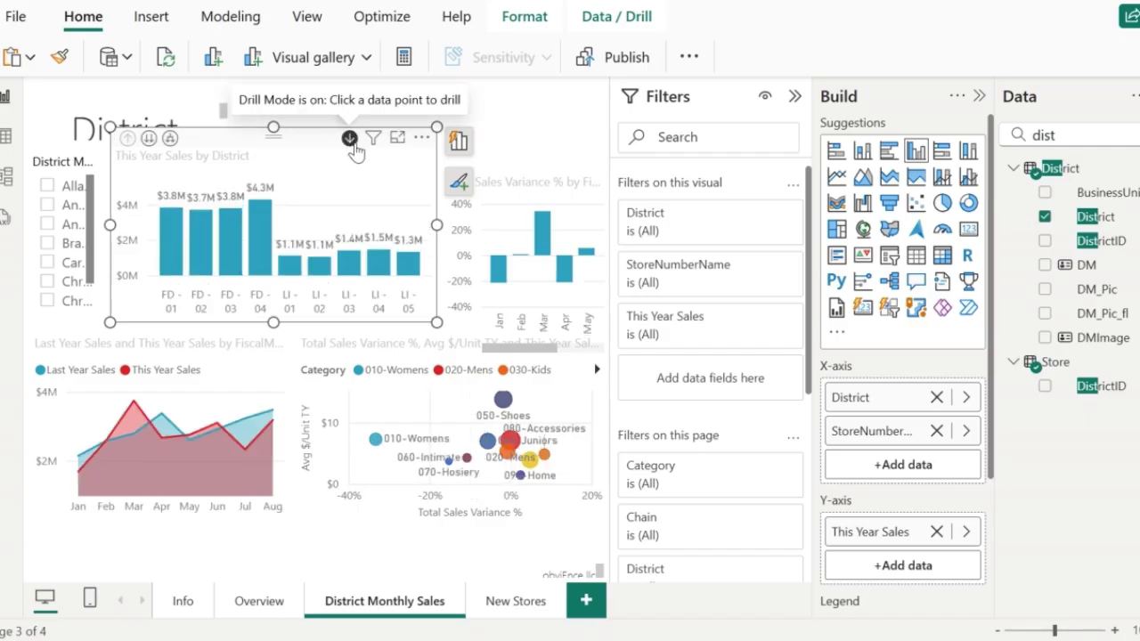
# - Drill into district FD - 04 to examine its stores' sales, and drill back up to the district level
pyautogui.click(263, 250)
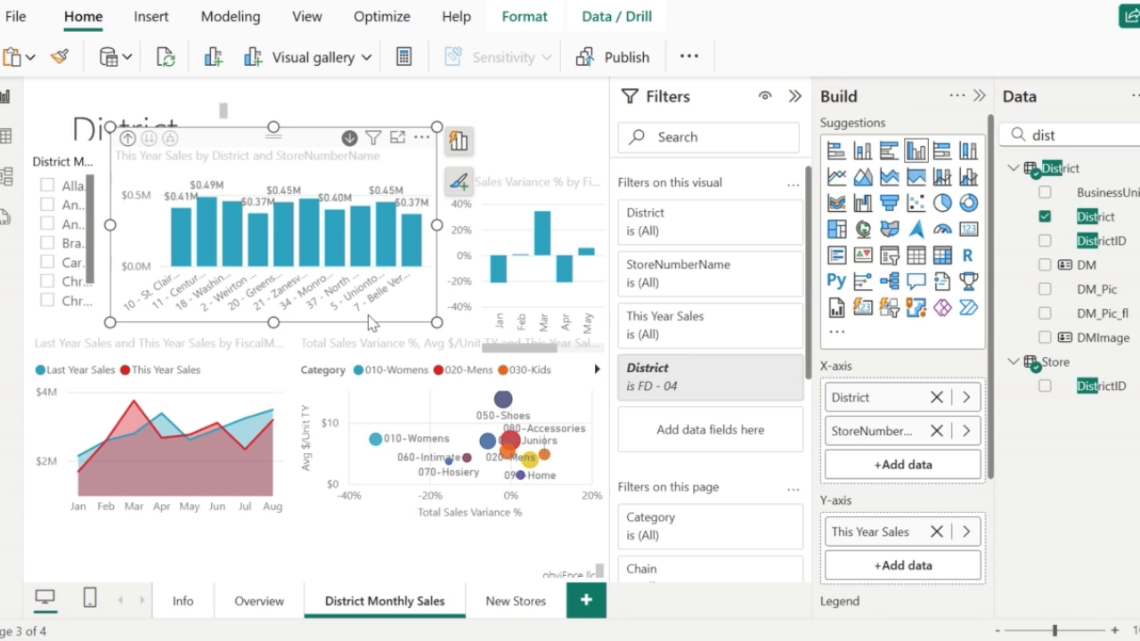
pyautogui.moveTo(343, 261)
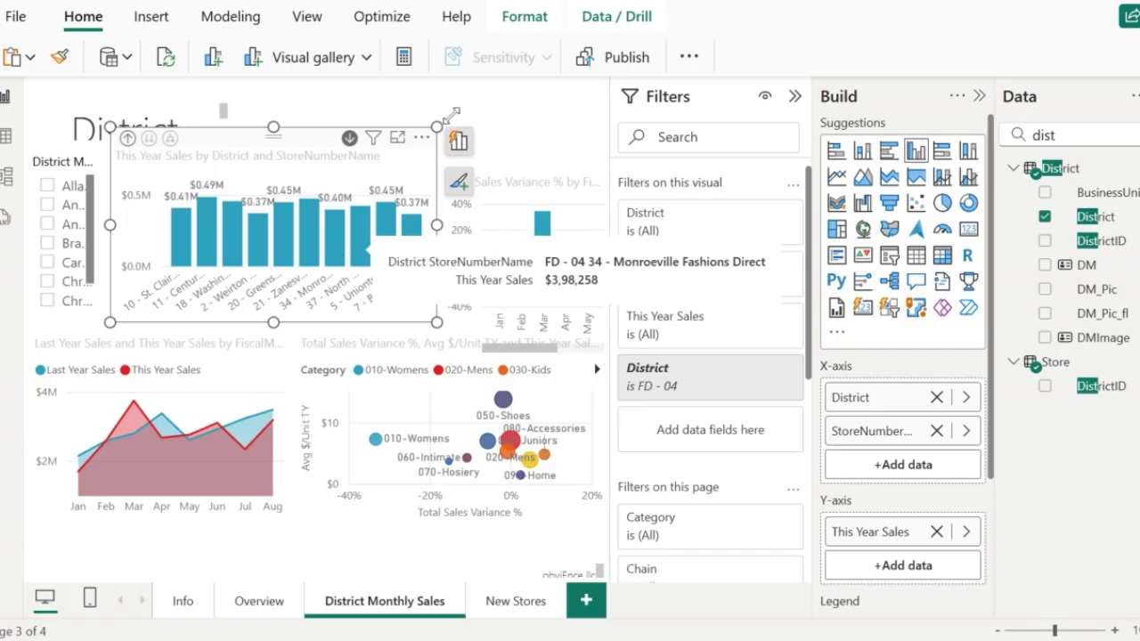
pyautogui.click(129, 140)
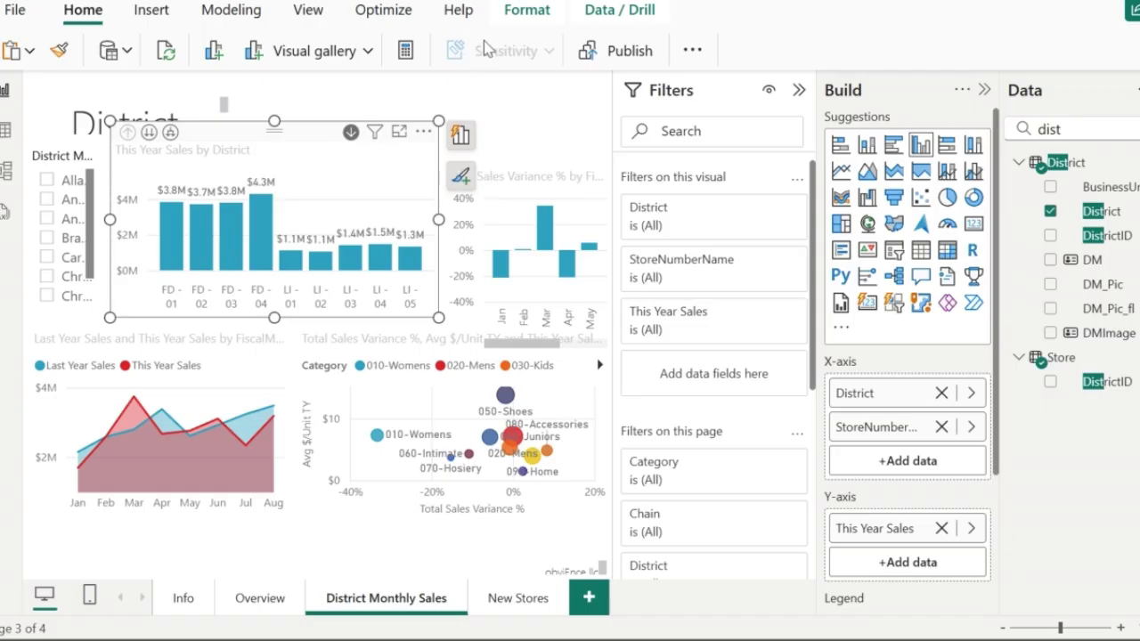
# - Edit the This Year Sales by District chart's interactions: Filter for the variance chart, None for the category scatter chart and District Manager slicer
pyautogui.click(528, 16)
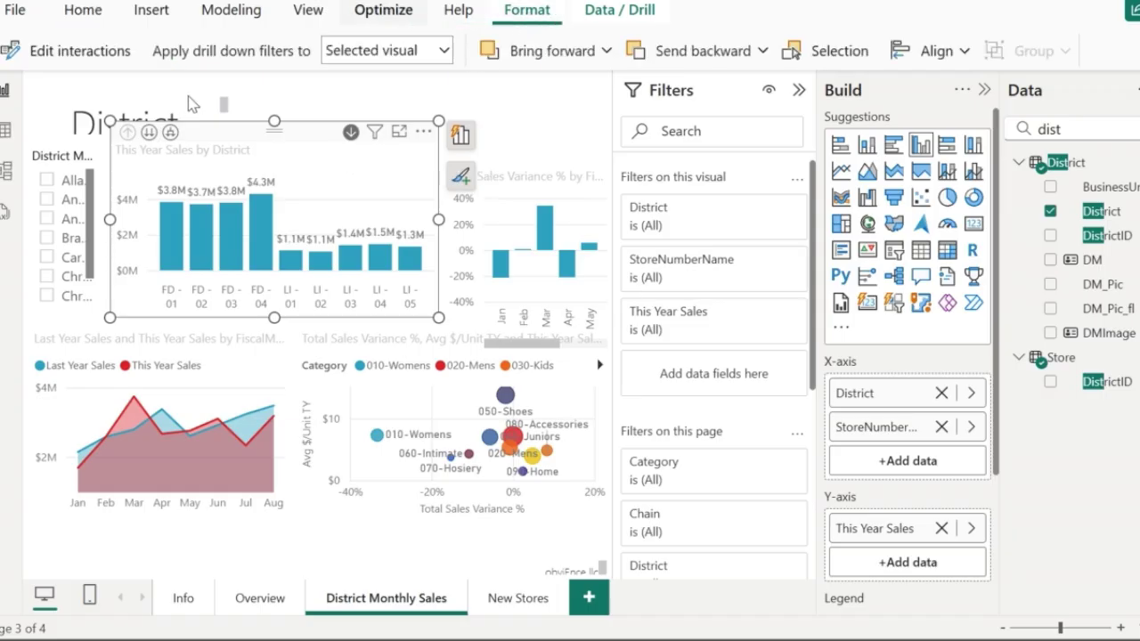
pyautogui.click(92, 69)
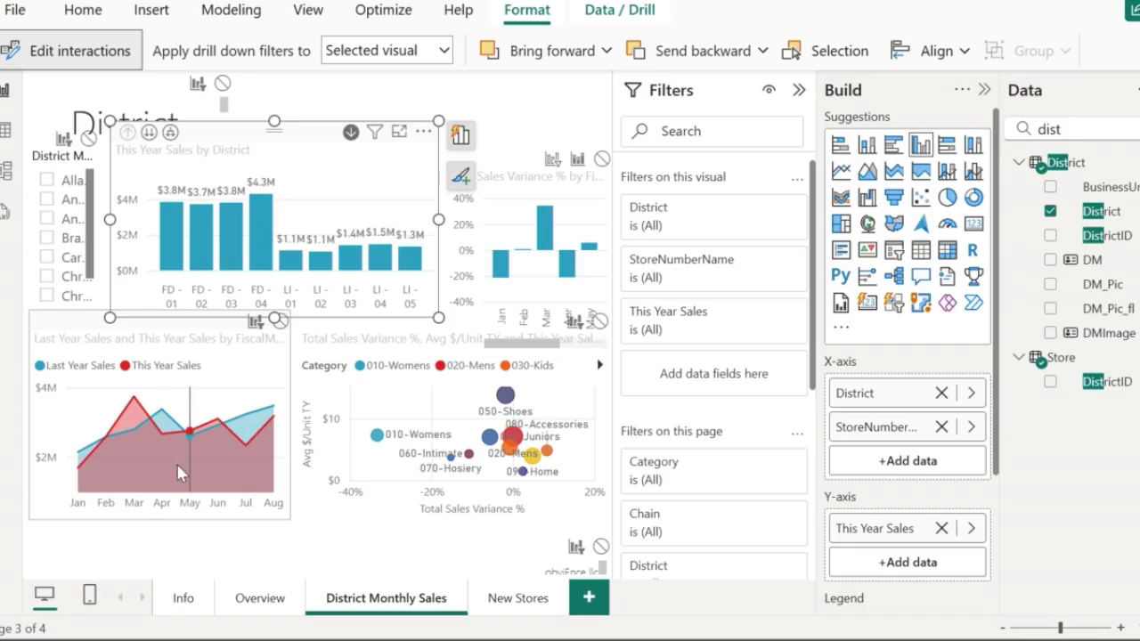
pyautogui.moveTo(177, 466)
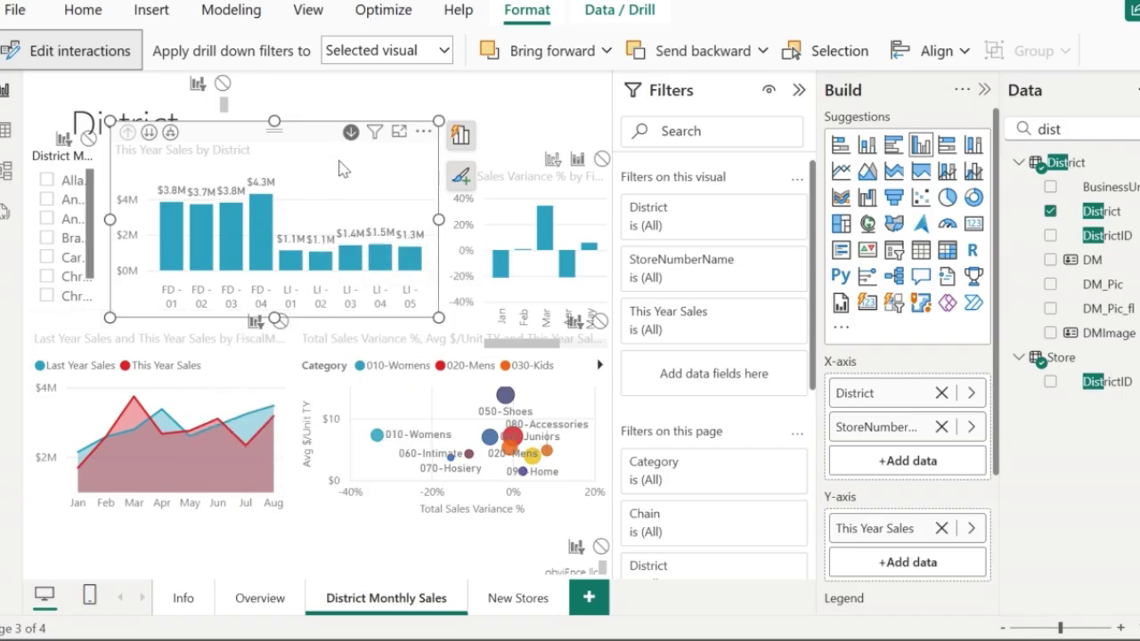
pyautogui.click(553, 161)
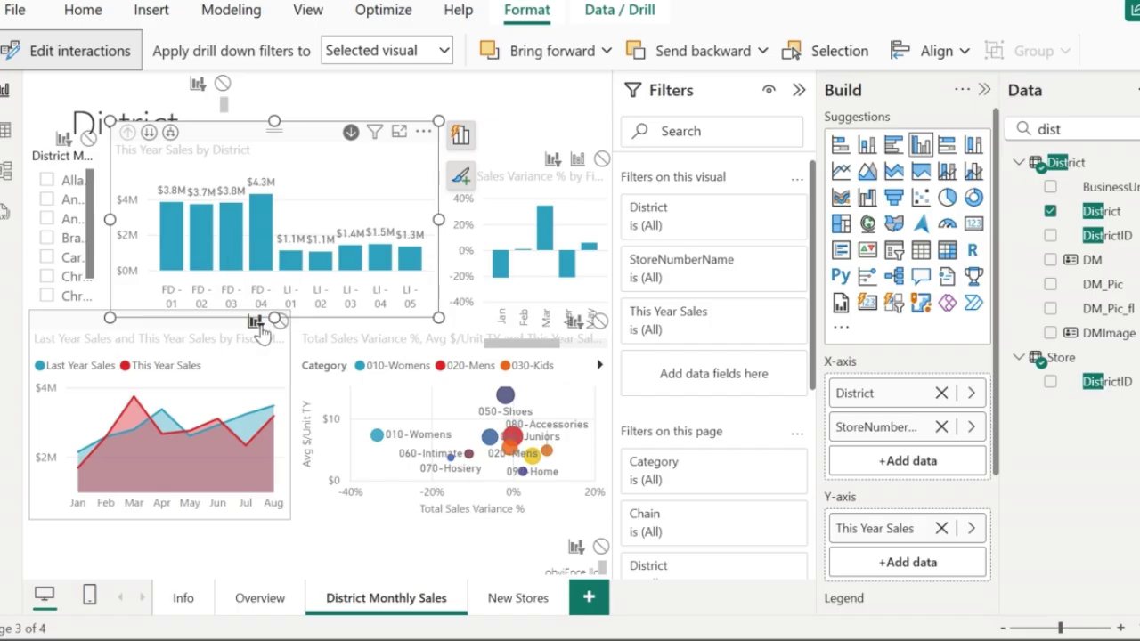
pyautogui.click(602, 326)
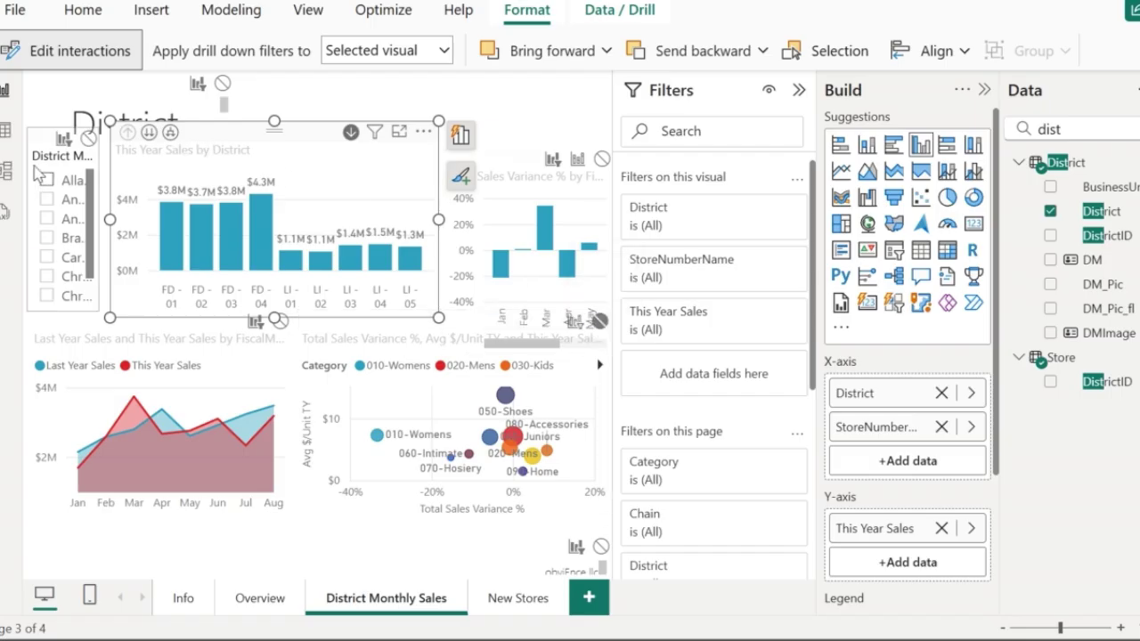
pyautogui.click(89, 141)
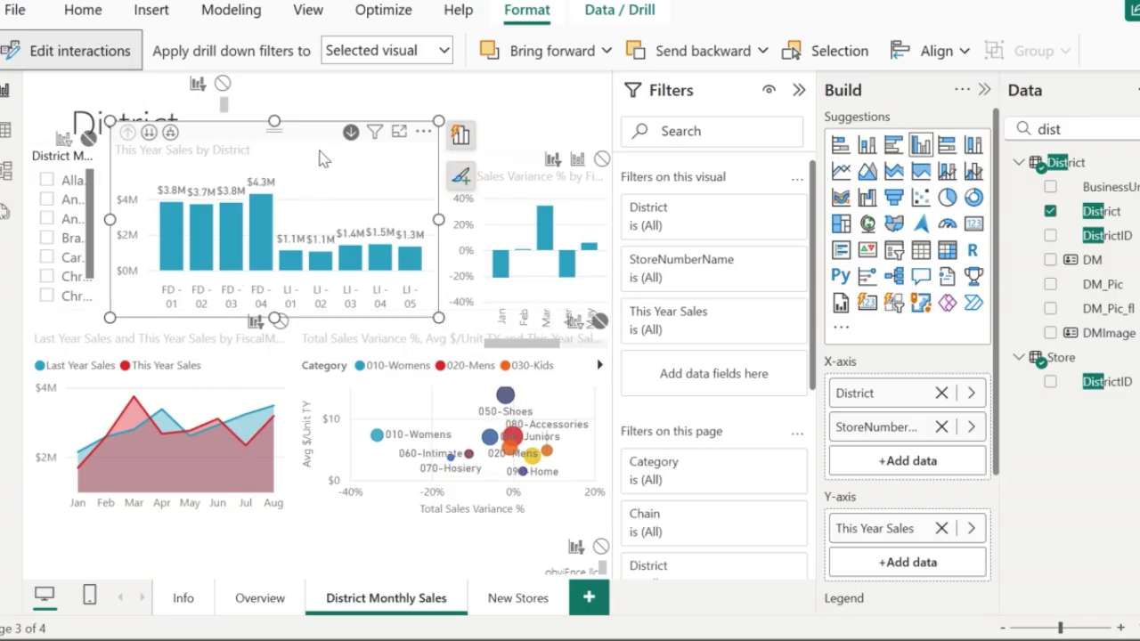
# - Test the edited interactions by selecting the FD - 04 and FD - 03 columns in the This Year Sales chart
pyautogui.click(256, 243)
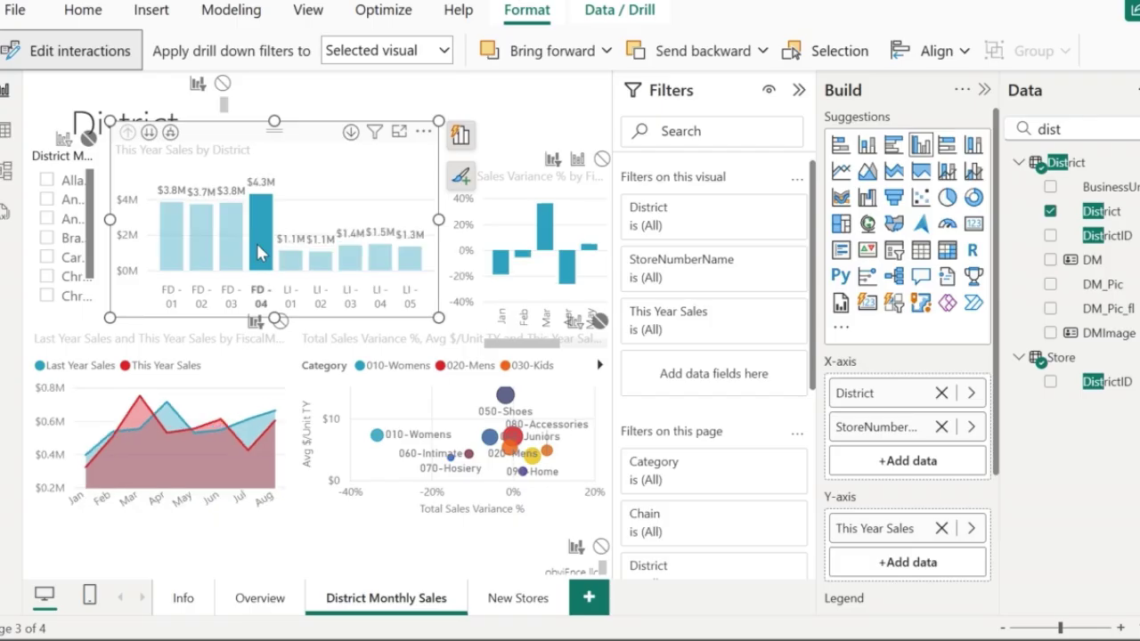
pyautogui.click(228, 237)
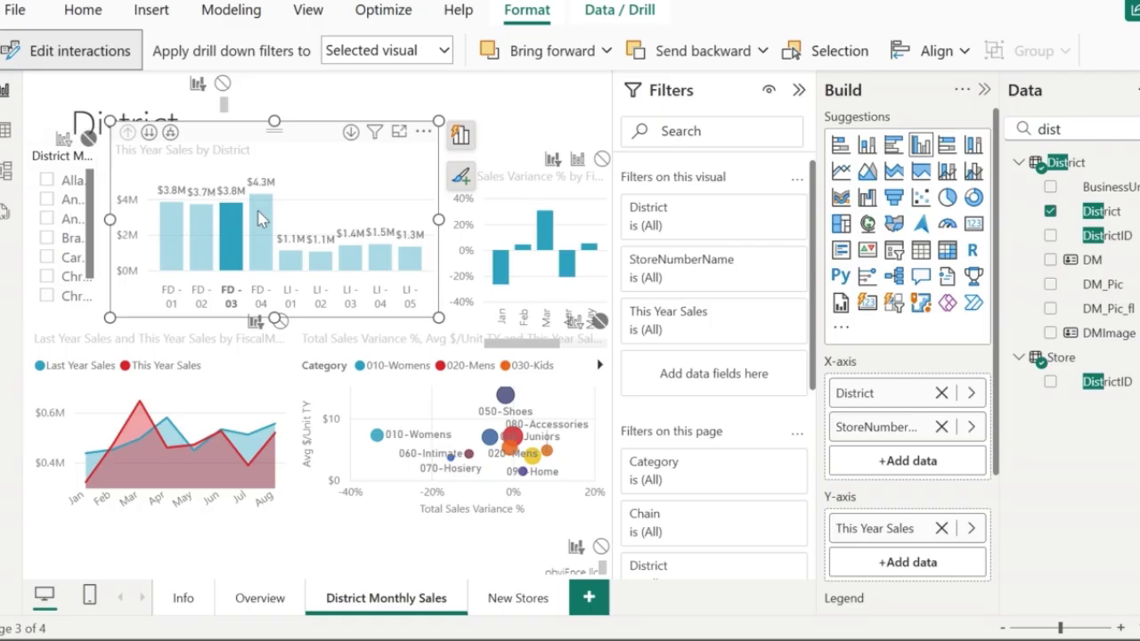
pyautogui.moveTo(232, 256)
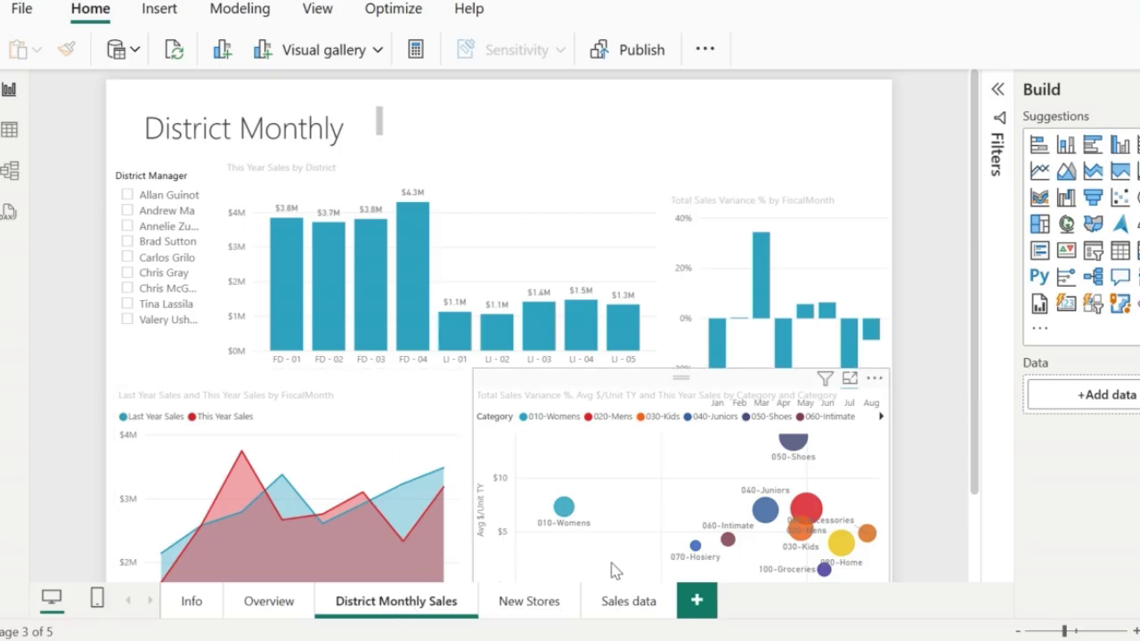
# - Compare the Sales data page's store table with the 15 - York Fashions Direct column selected on the District Monthly Sales page
pyautogui.click(628, 606)
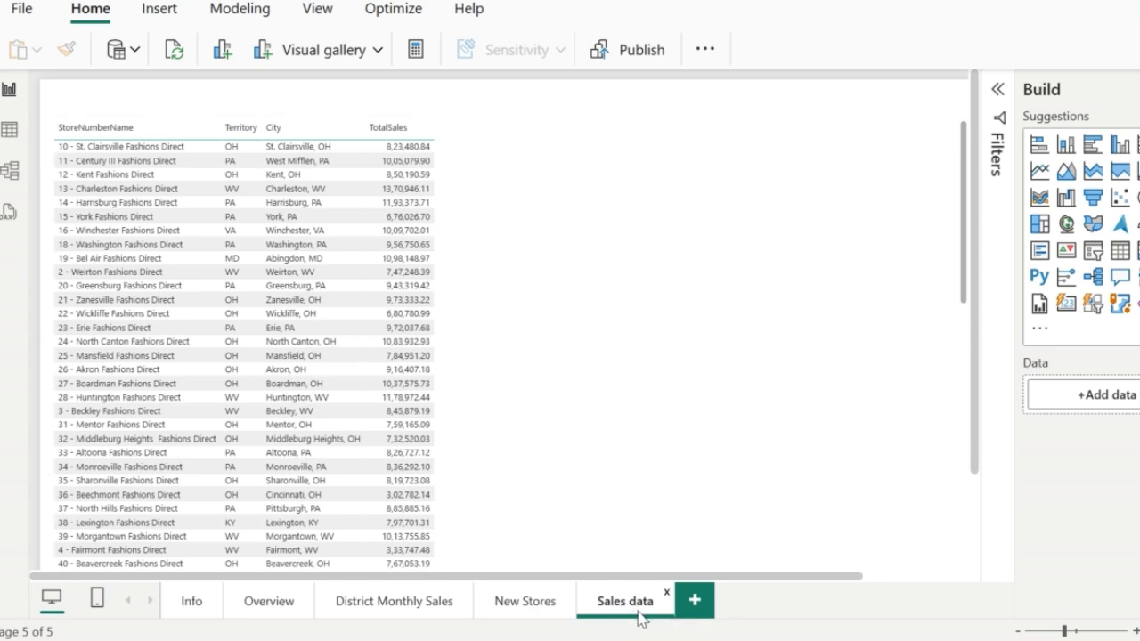
pyautogui.click(462, 389)
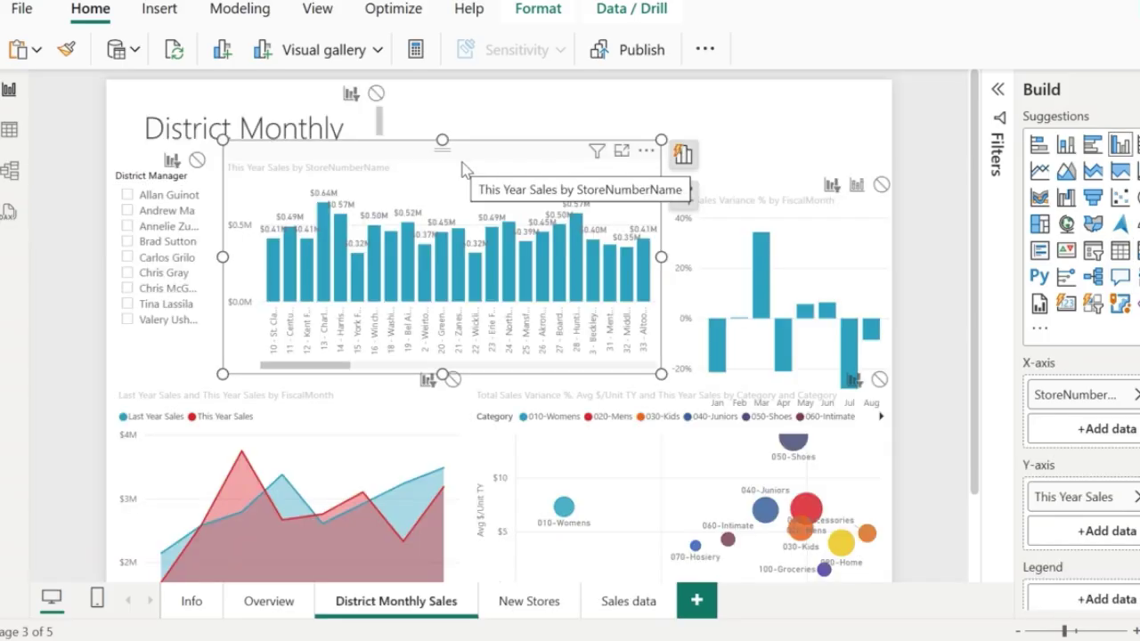
pyautogui.click(361, 270)
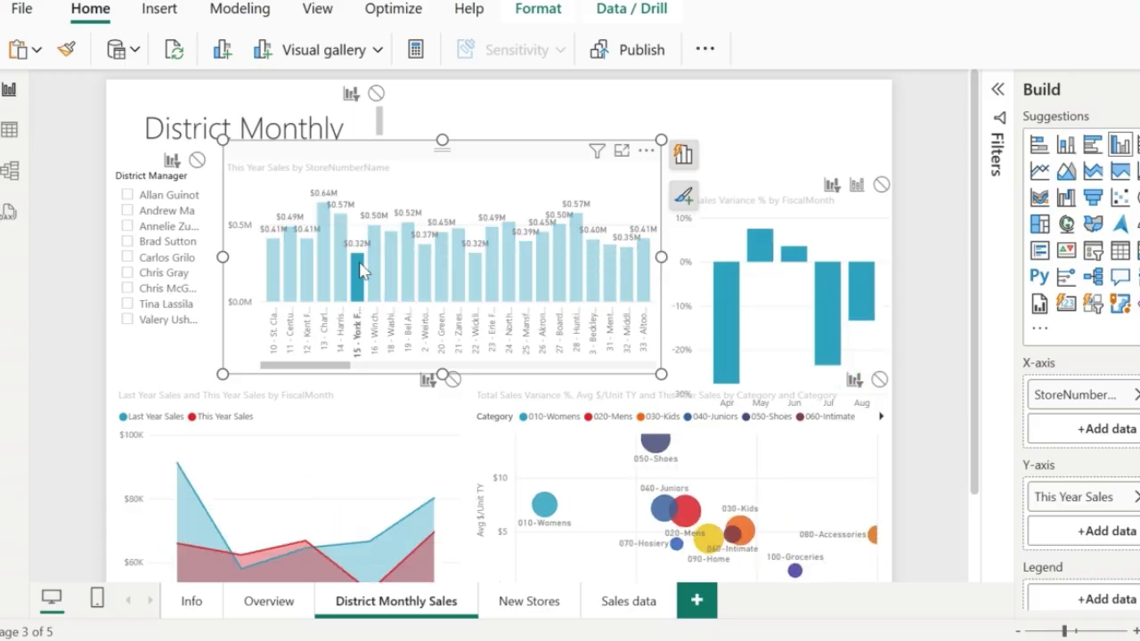
pyautogui.click(627, 604)
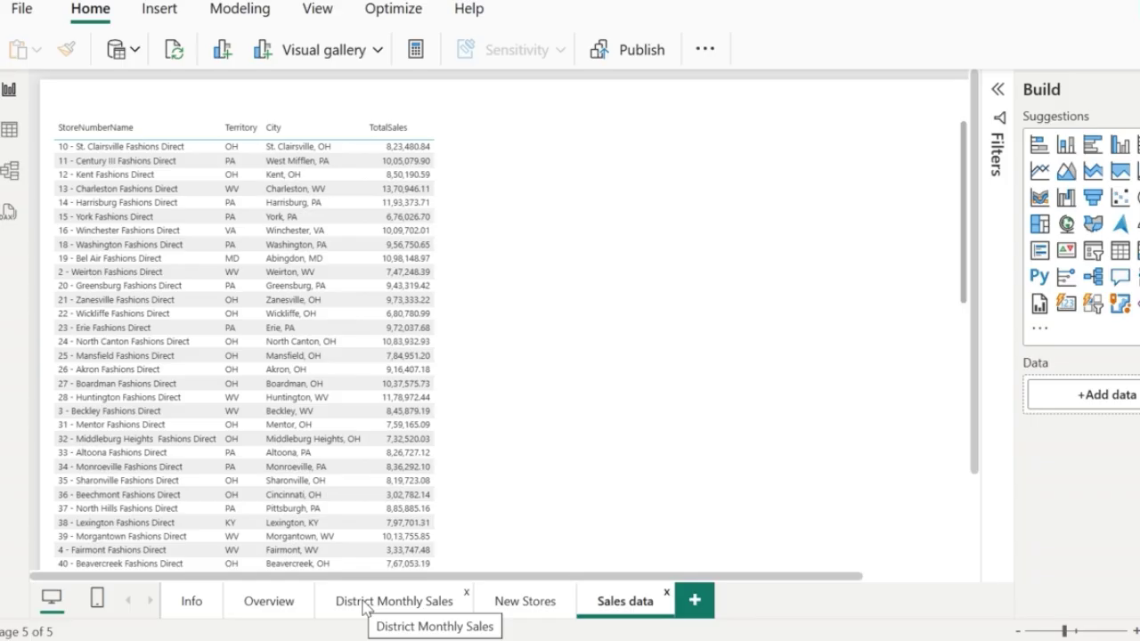
pyautogui.click(400, 597)
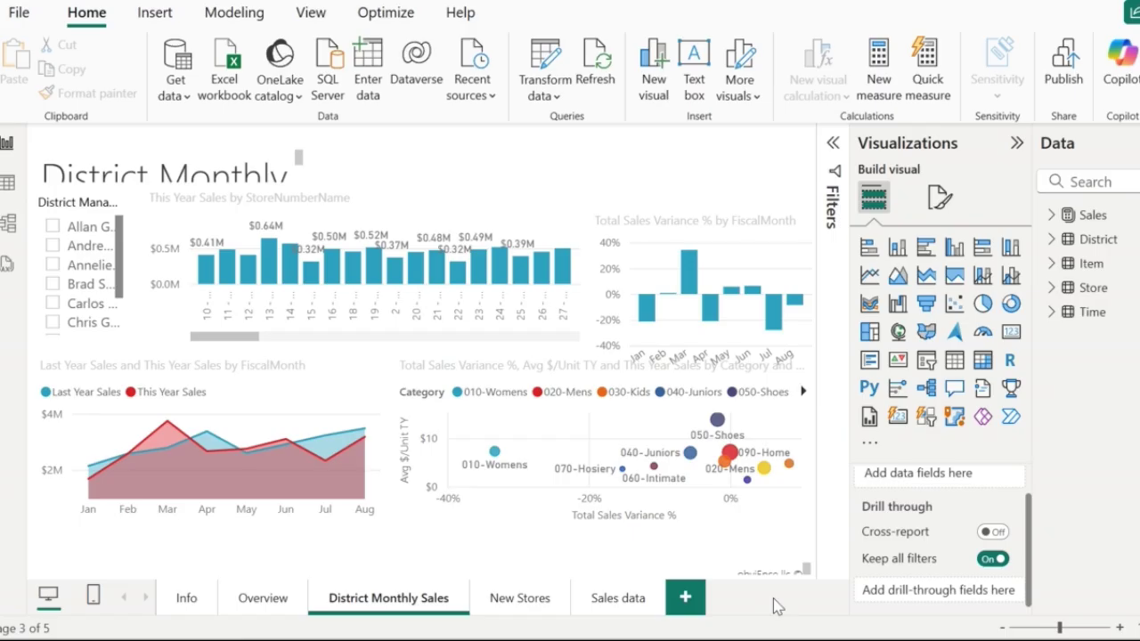
# - Add StoreNumberName as the drill-through field of the Sales data page
pyautogui.click(619, 598)
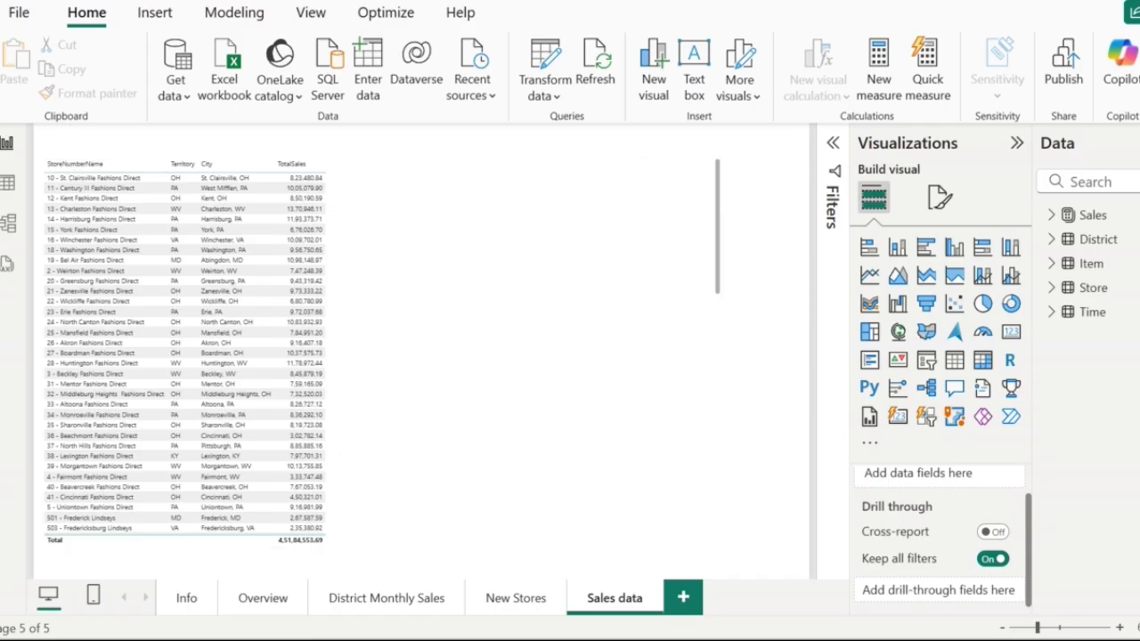
pyautogui.click(1099, 179)
pyautogui.write('Storenum')
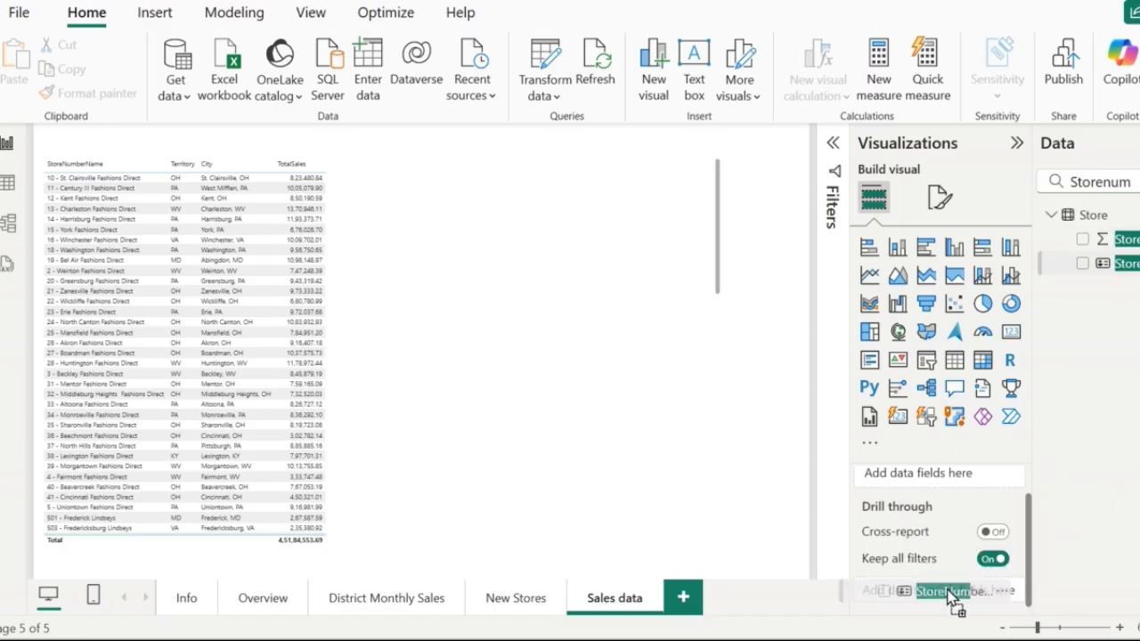
pyautogui.moveTo(953, 591); pyautogui.dragTo(951, 591)
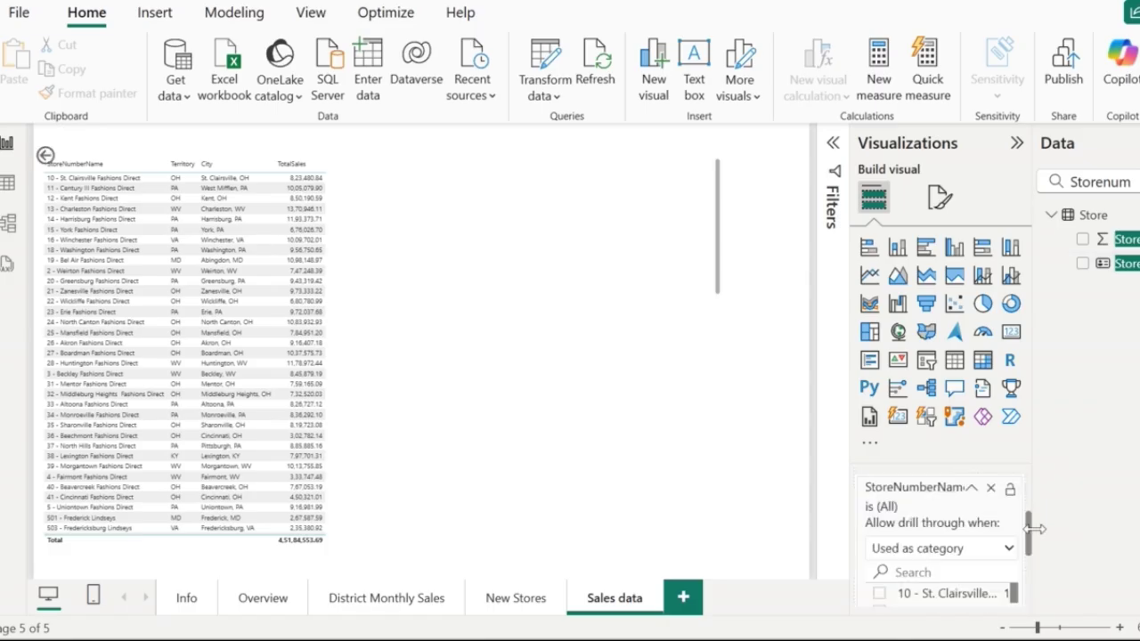
# - Test drill-through to Sales data from the 19 - Bel Air Fashions Direct column in the District Monthly Sales page's store chart
pyautogui.scroll(-2, 1029, 526)
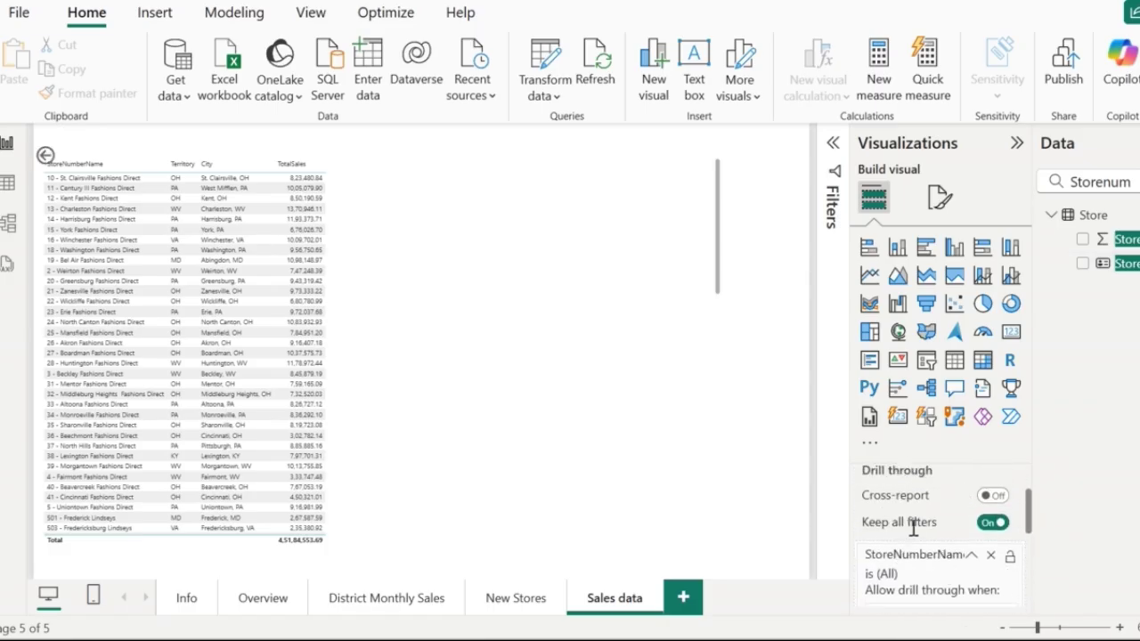
pyautogui.click(380, 607)
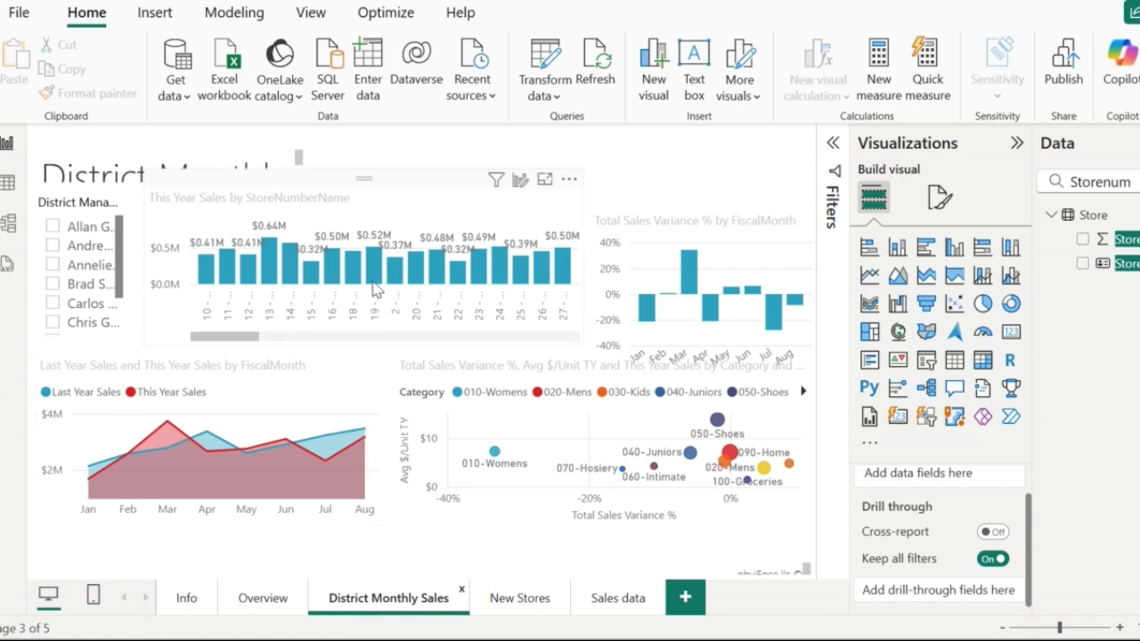
pyautogui.moveTo(374, 274)
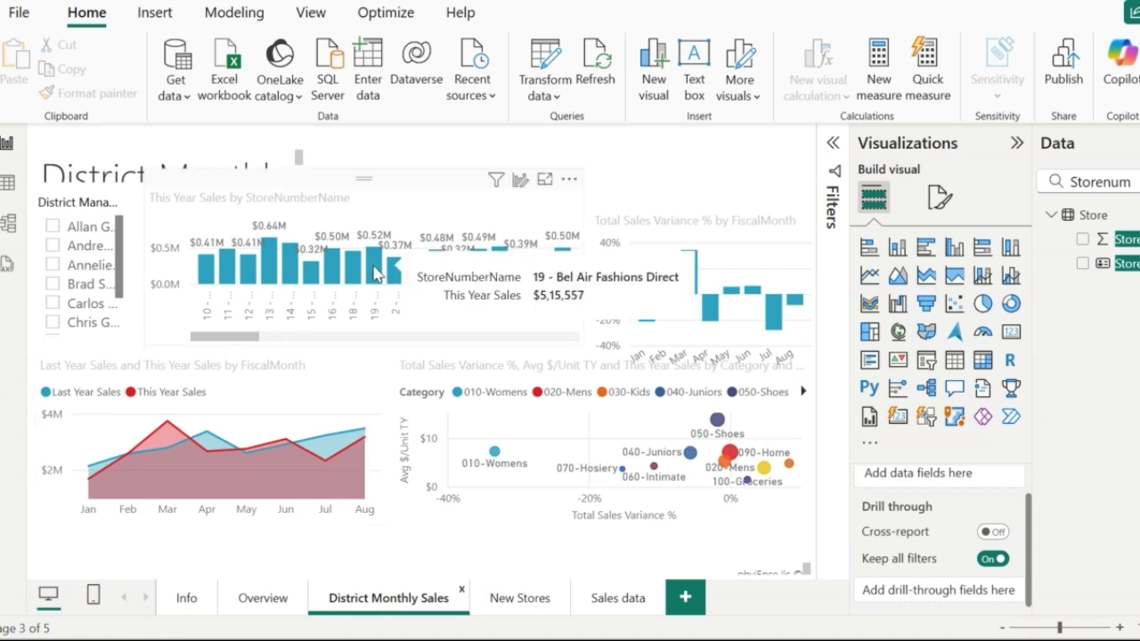
pyautogui.click(374, 274)
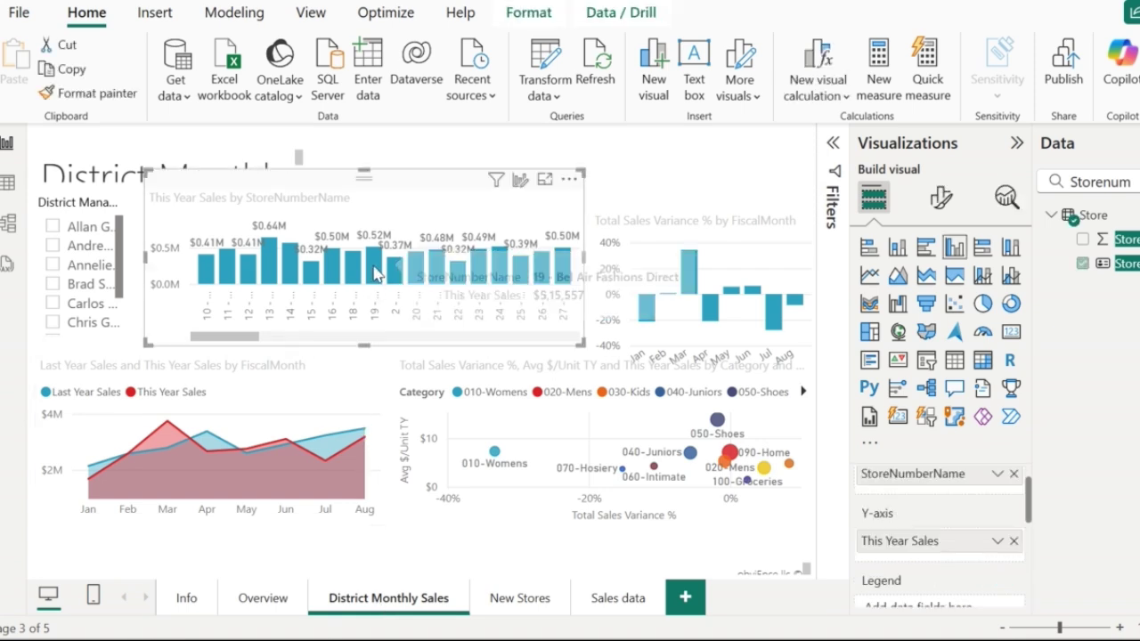
pyautogui.rightClick(375, 270)
pyautogui.moveTo(436, 405)
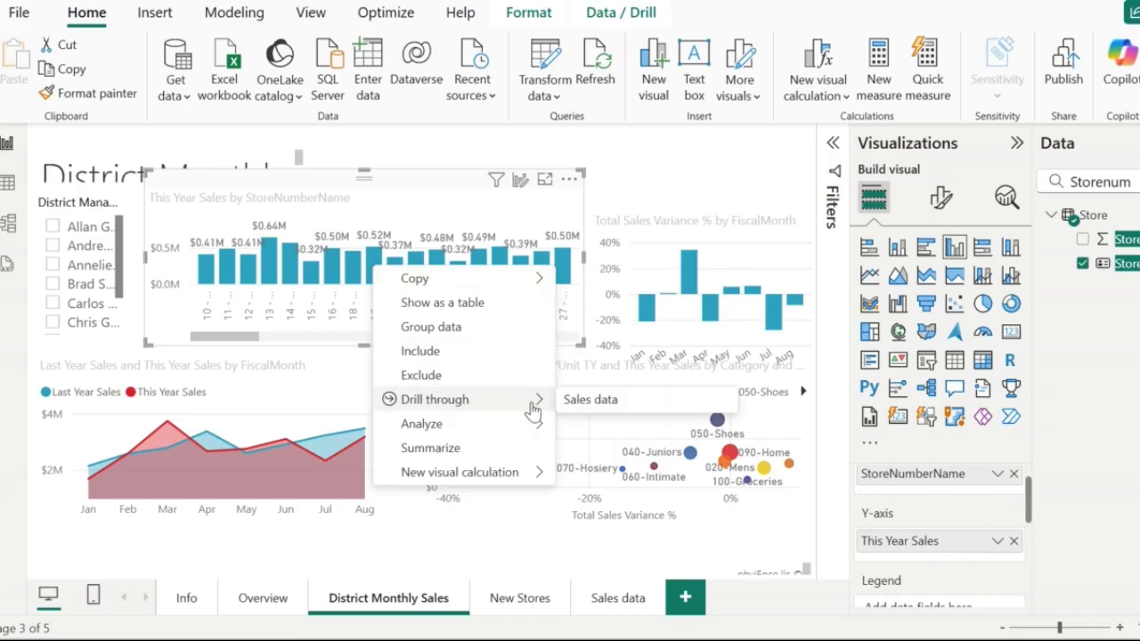
pyautogui.click(596, 405)
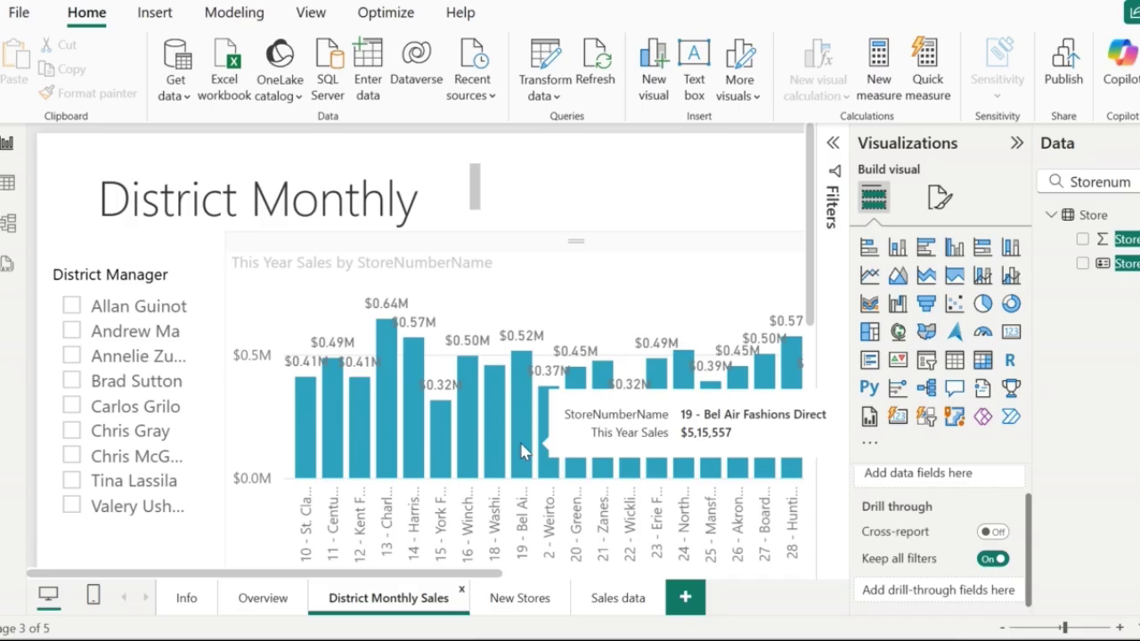
# - Drill through to Sales data again for 19 - Bel Air Fashions Direct, and return to the originating District Monthly Sales page
pyautogui.rightClick(523, 452)
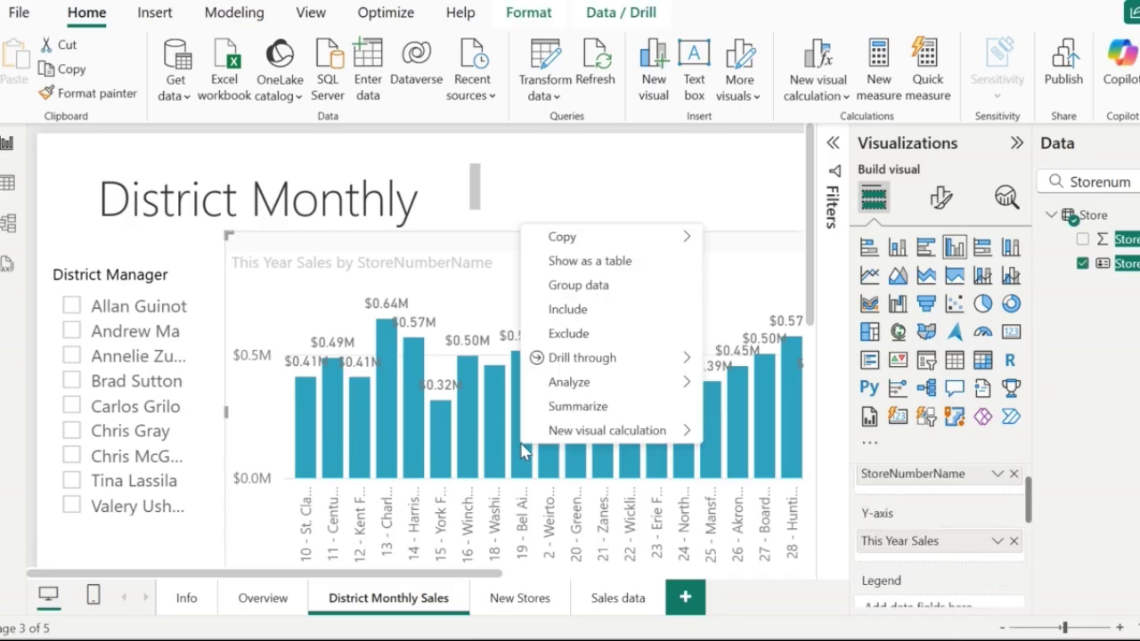
pyautogui.moveTo(623, 361)
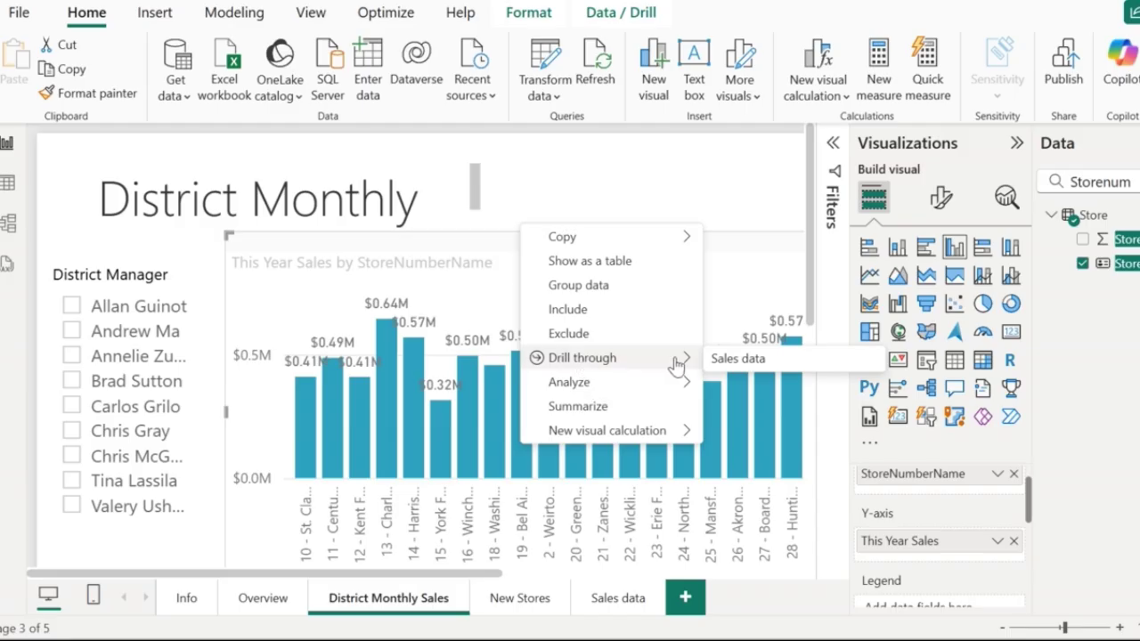
pyautogui.click(732, 361)
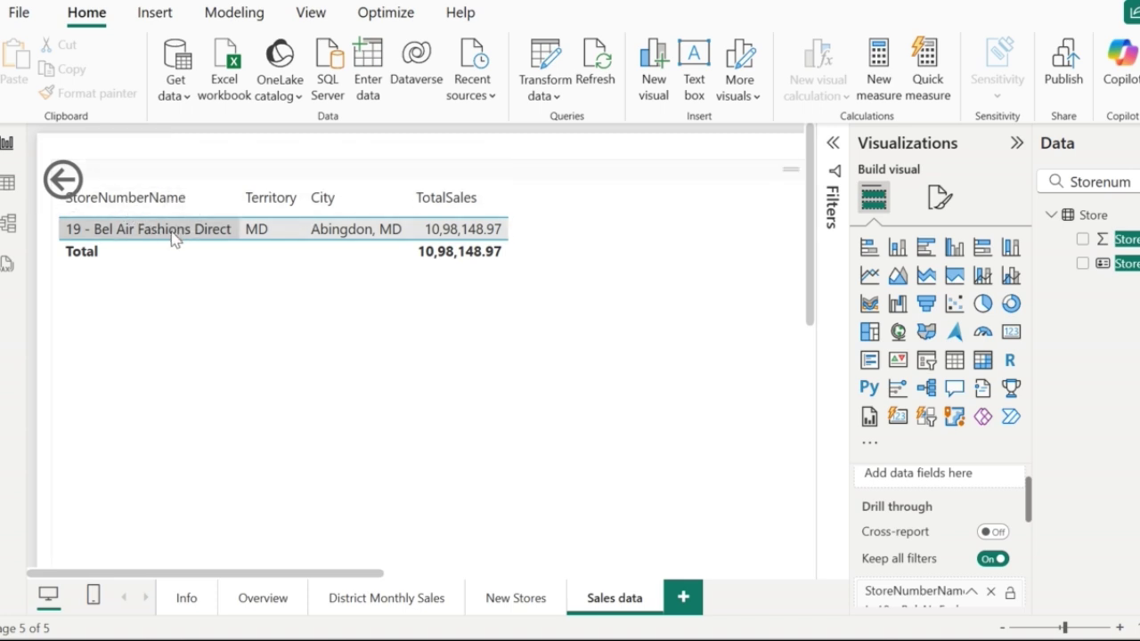
pyautogui.keyDown('ctrl'); pyautogui.click(76, 181); pyautogui.keyUp('ctrl')
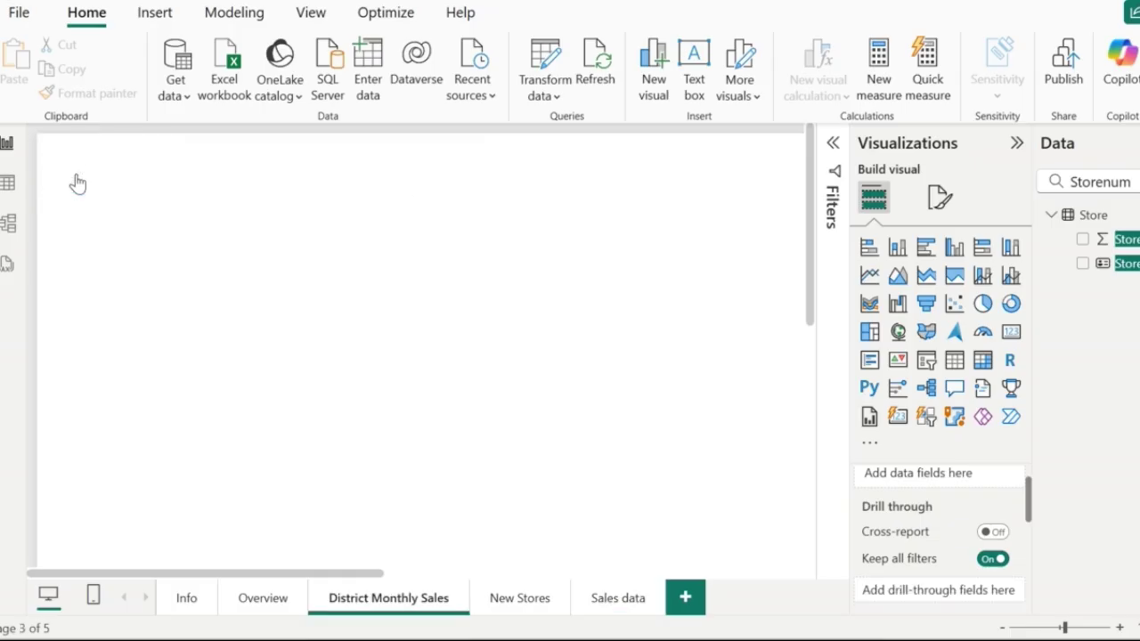